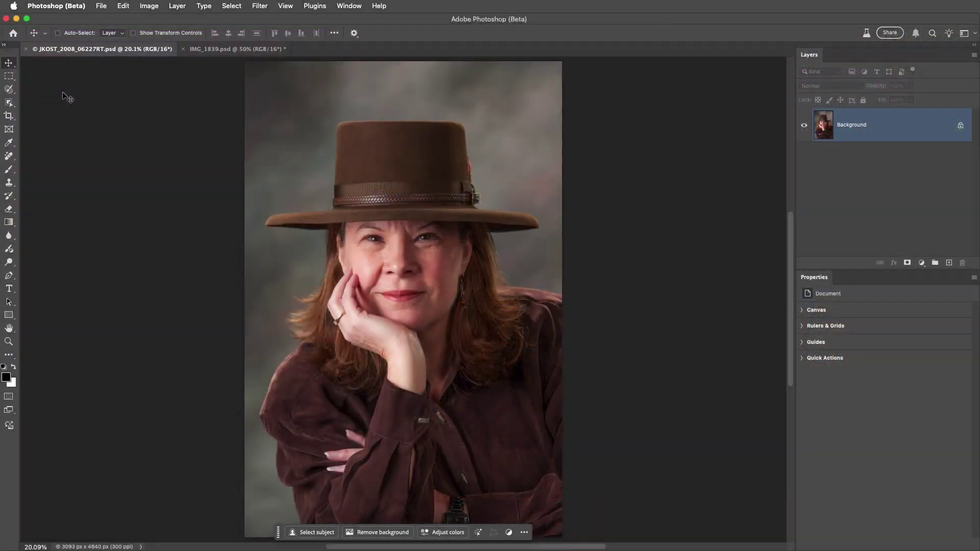
Step: Switch to the Object Selection tool in Cloud detection mode and bring up the Object Finder settings
left_click(8, 103)
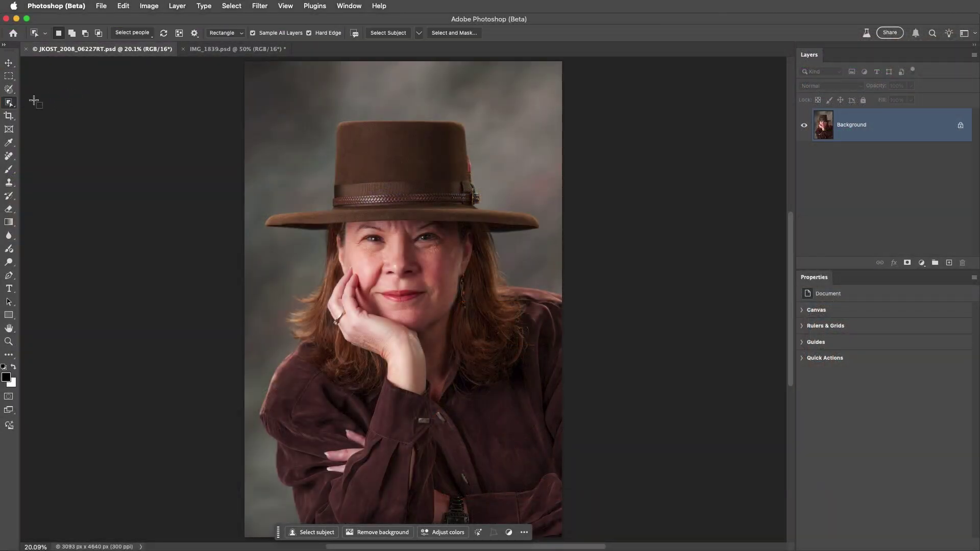
left_click(418, 33)
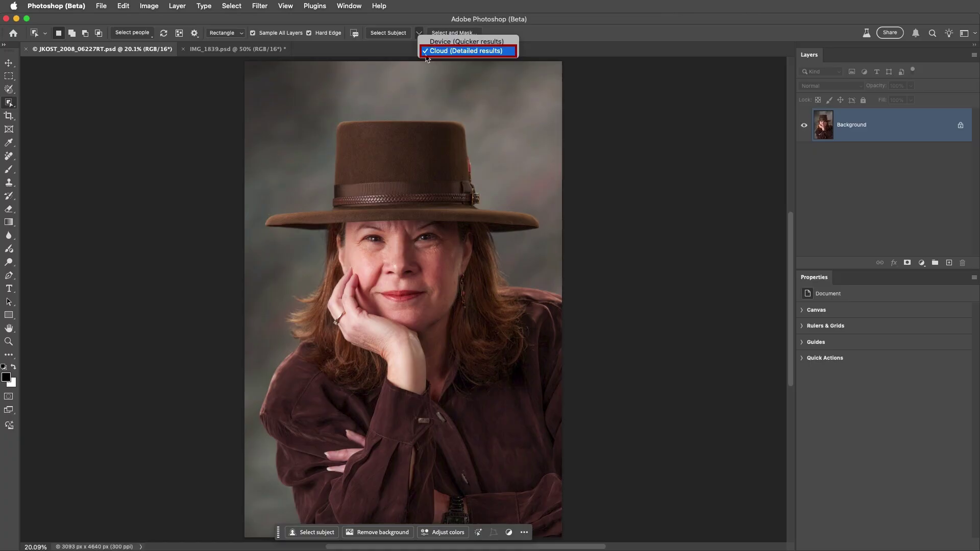
left_click(385, 58)
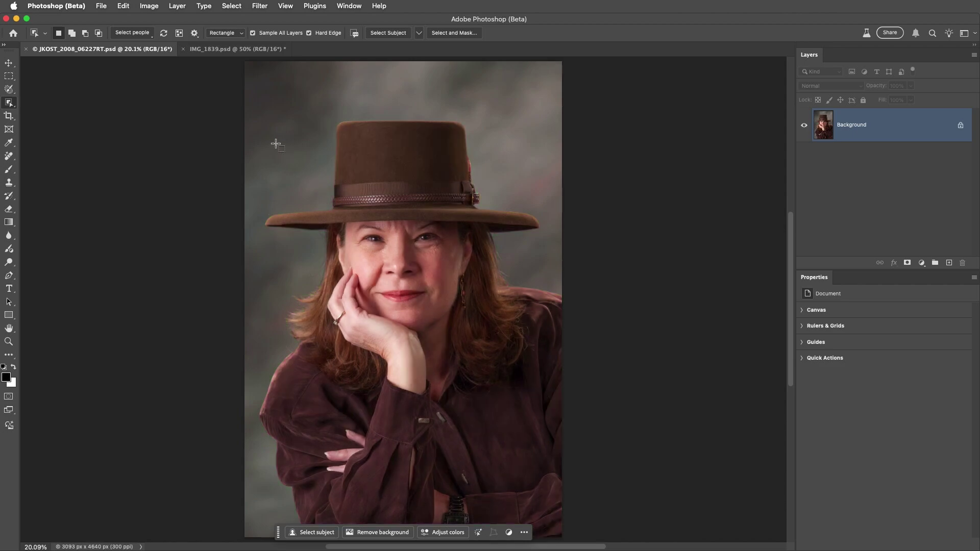
left_click(194, 34)
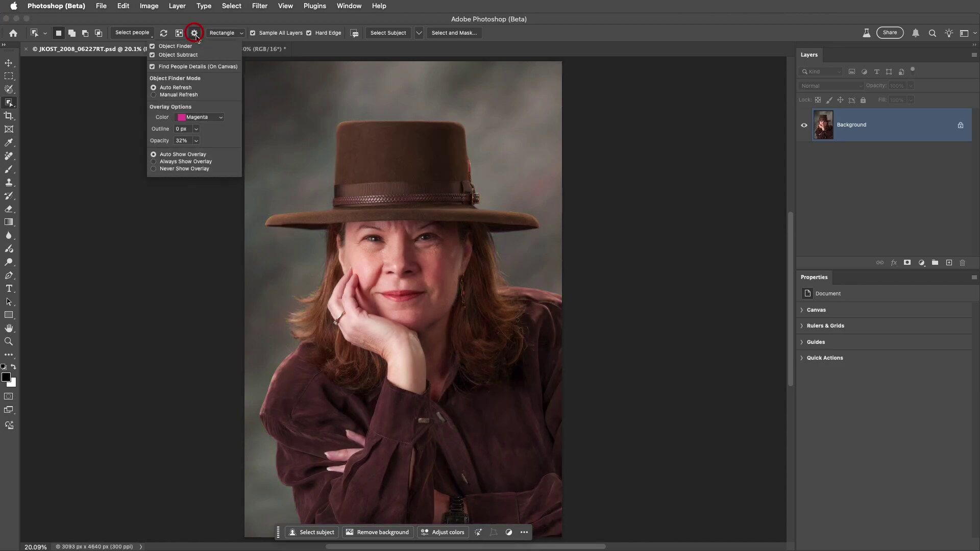
Step: Change the Object Finder overlay opacity from 32% to 50% and close the settings
left_click(168, 141)
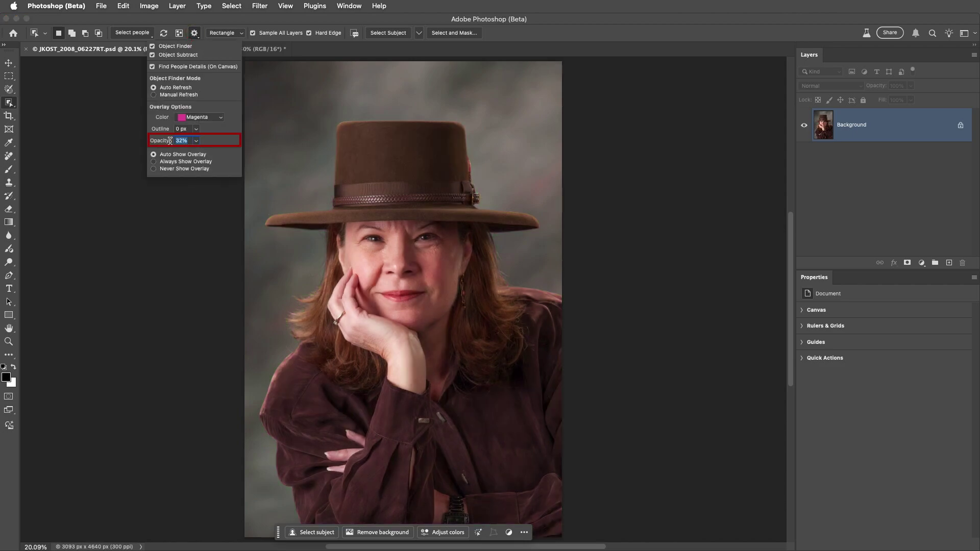
type("50")
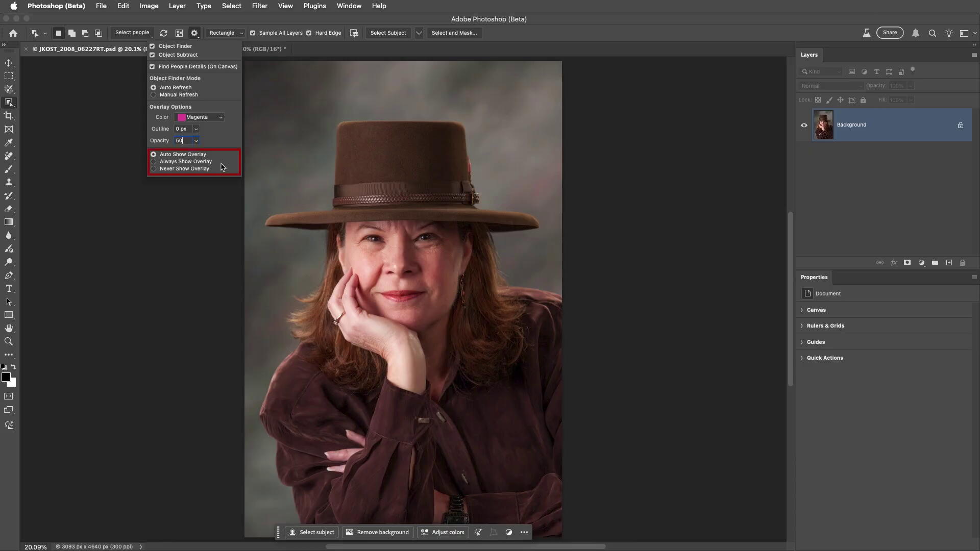
key("Return")
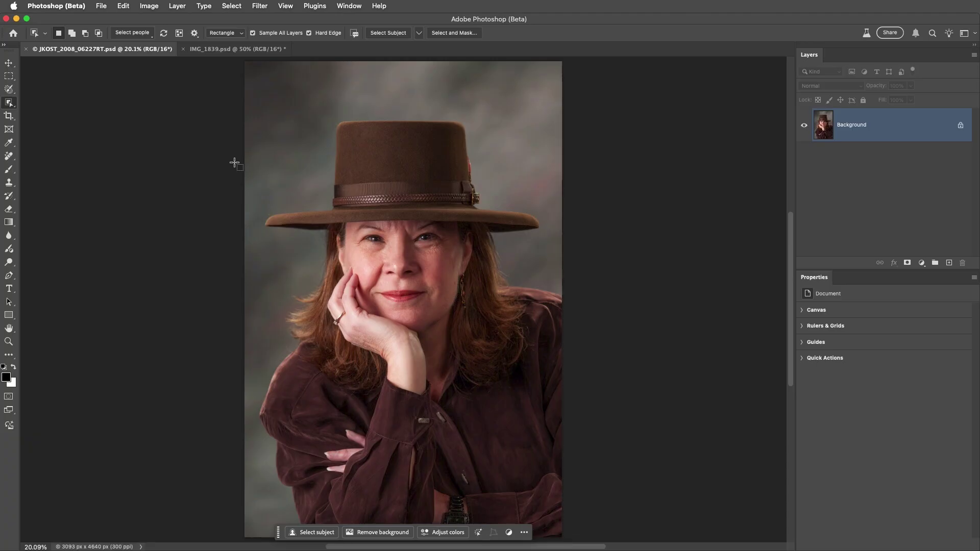
Step: Select the hat and give it a Hue/Saturation layer with Hue -18 and Saturation -15
left_click(397, 139)
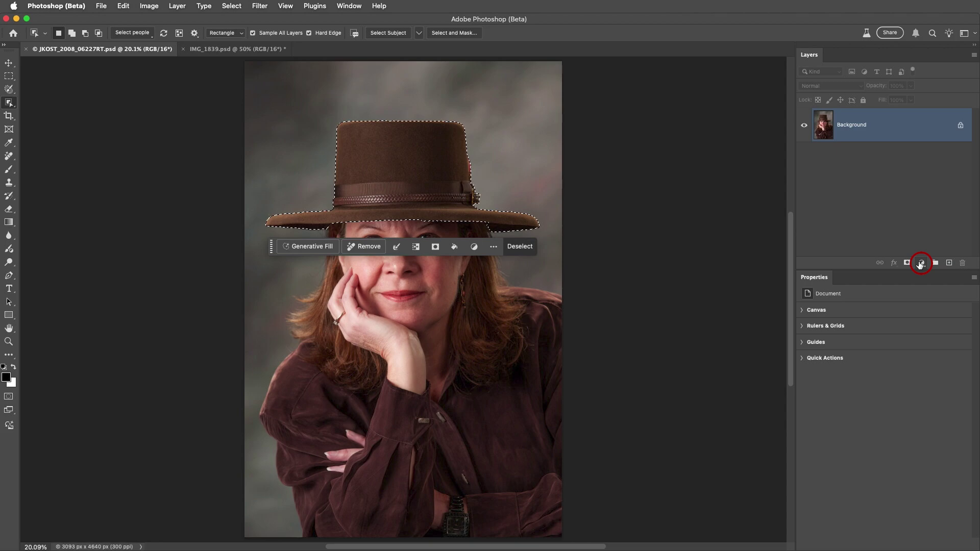
left_click(921, 263)
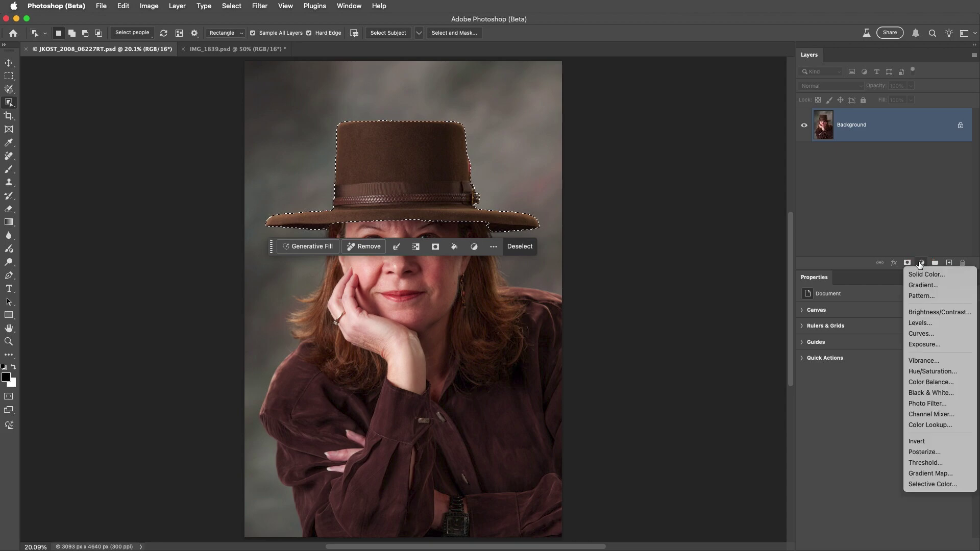
left_click(924, 372)
mouse_move(883, 358)
left_mouse_down()
mouse_move(837, 359)
mouse_move(875, 359)
mouse_move(872, 378)
left_mouse_up()
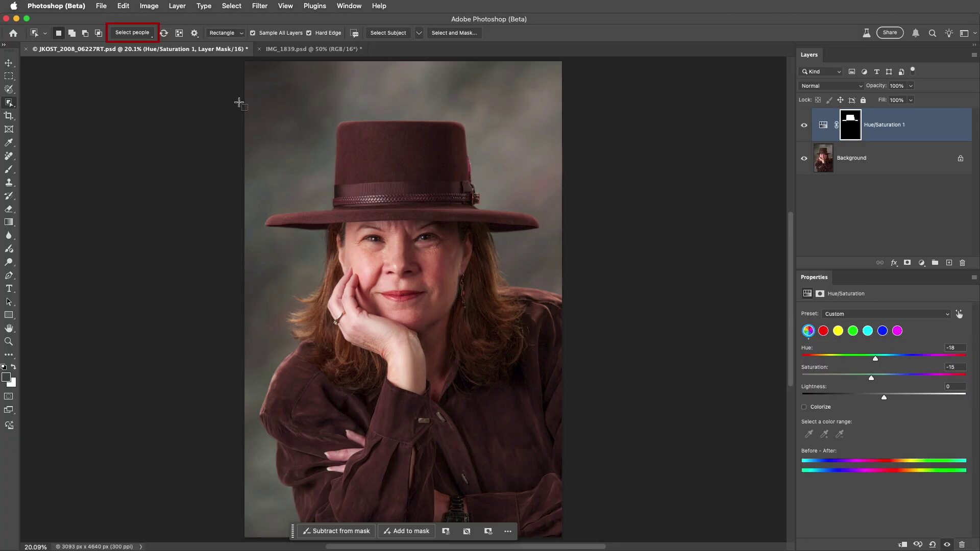
Step: In Select People, preview the woman's parts, then apply a Hands and Arms selection
left_click(143, 35)
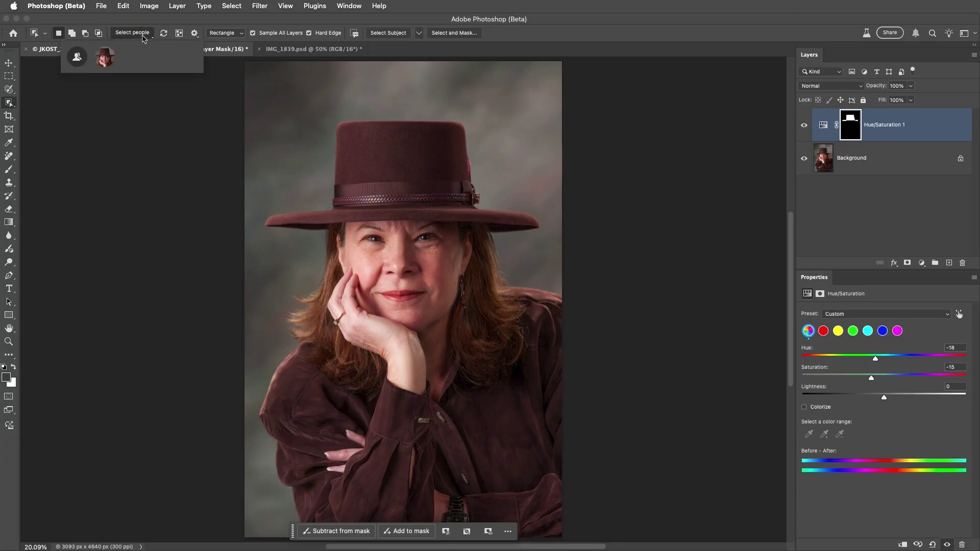
left_click(109, 60)
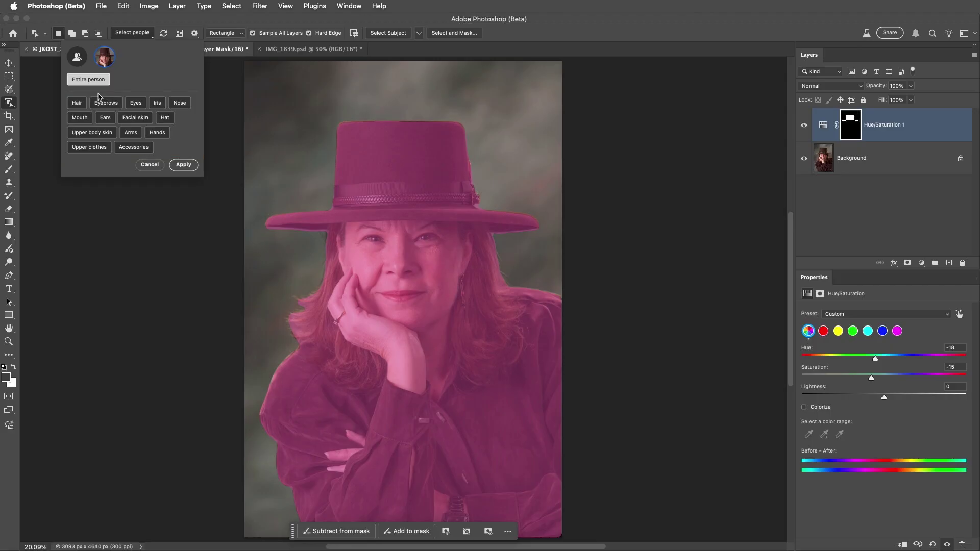
left_click(83, 103)
left_click(83, 120)
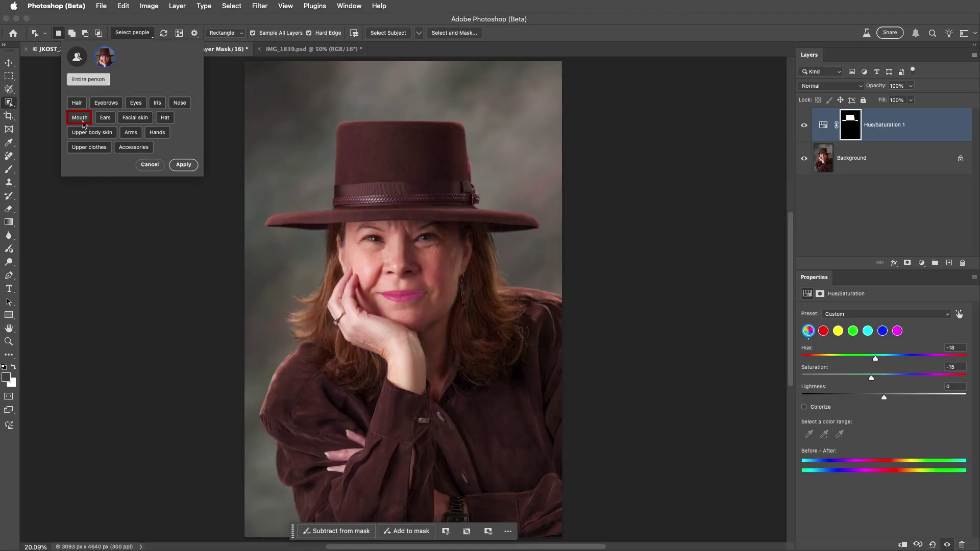
left_click(90, 134)
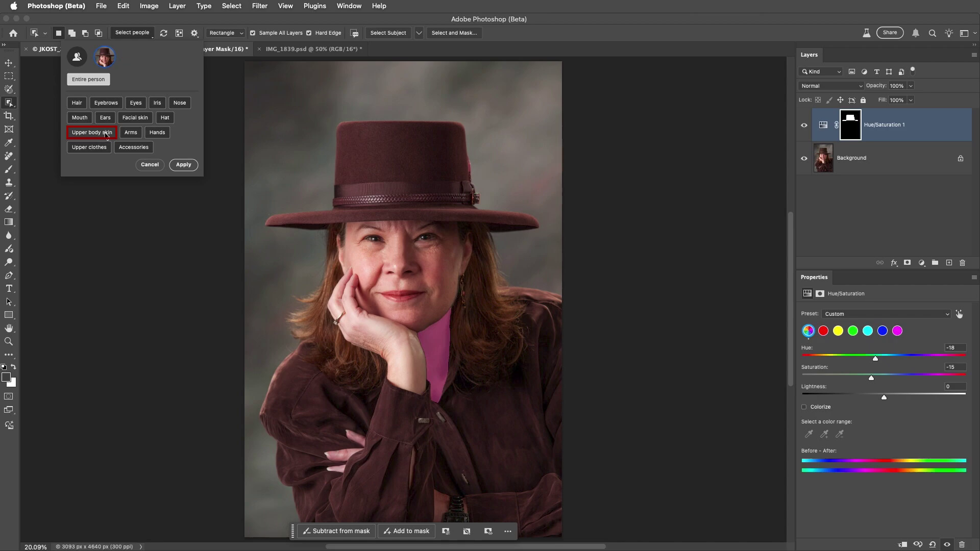
left_click(131, 134)
left_click(157, 134)
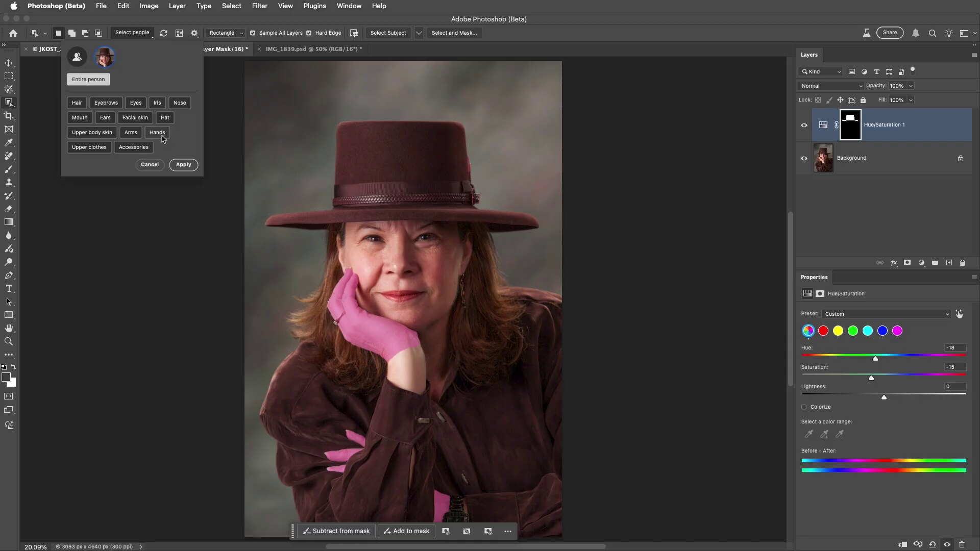
left_click(130, 132, "shift")
left_click(183, 164)
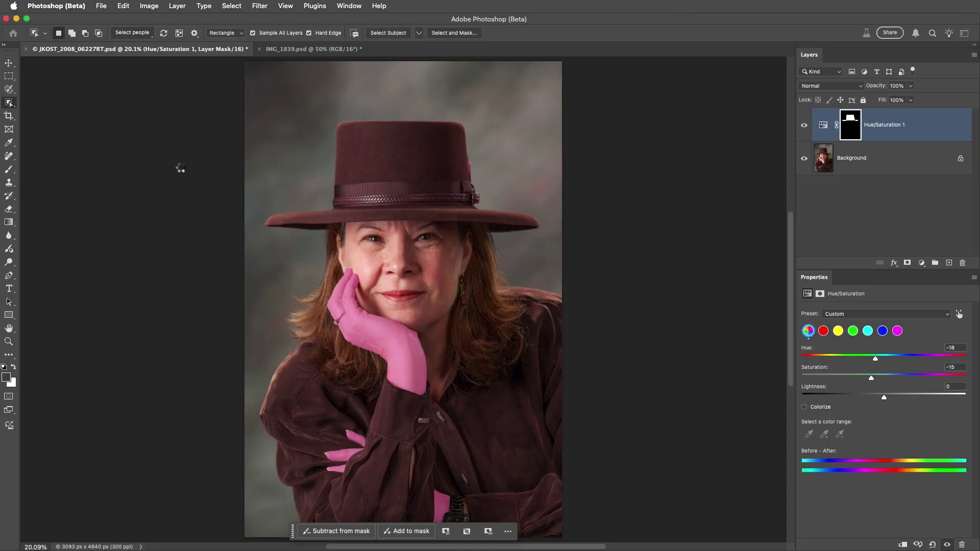
Step: Add a Curves layer for the hands, moving the midtone output from 127 to 110
left_click(921, 263)
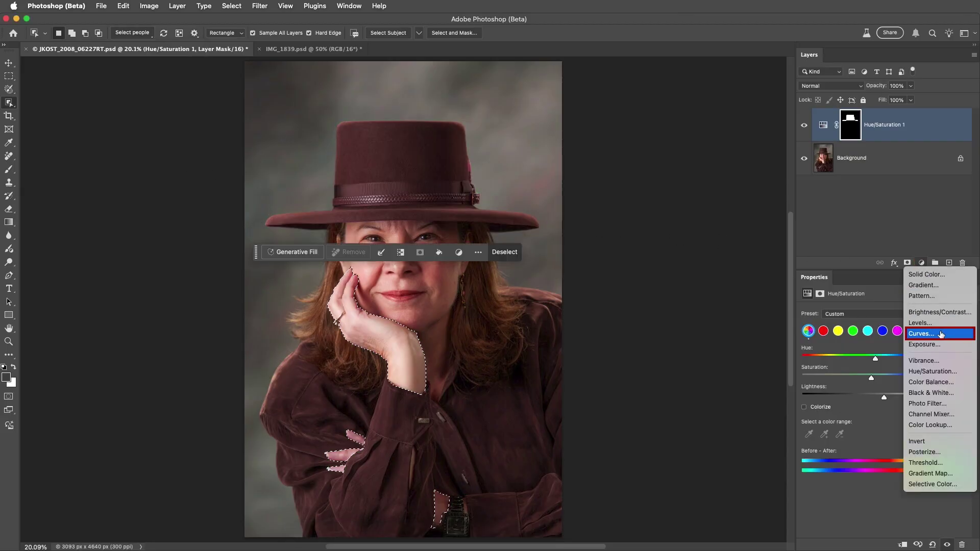
left_click(941, 335)
left_click_drag(894, 400, 895, 410)
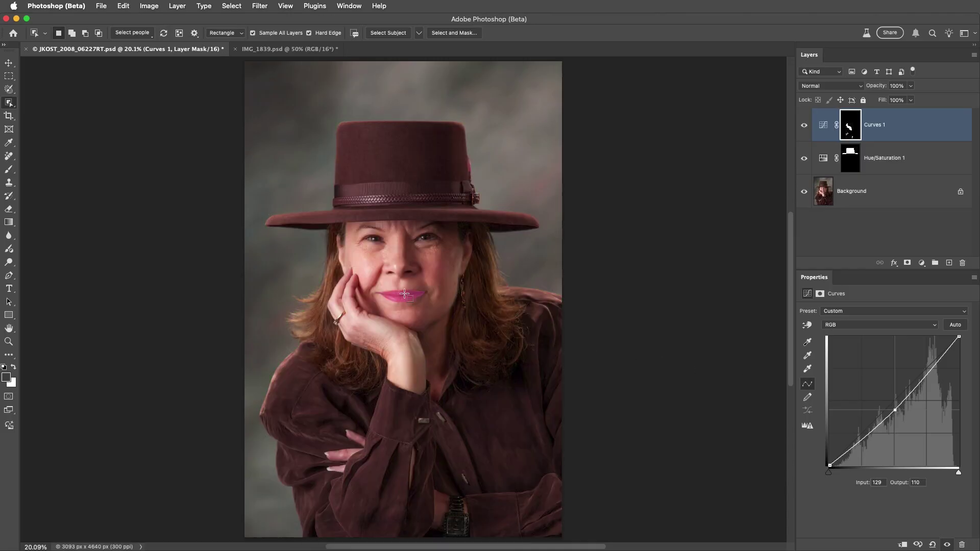
Step: Select the lips and add a Hue/Saturation layer: Hue -9, Saturation +6, Lightness -10
left_click(405, 296)
left_click(921, 262)
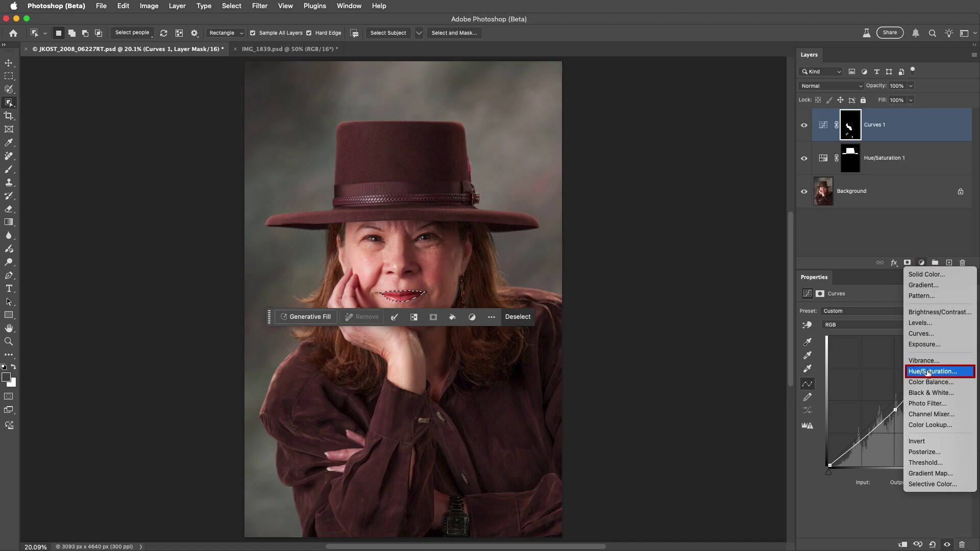
left_click(927, 372)
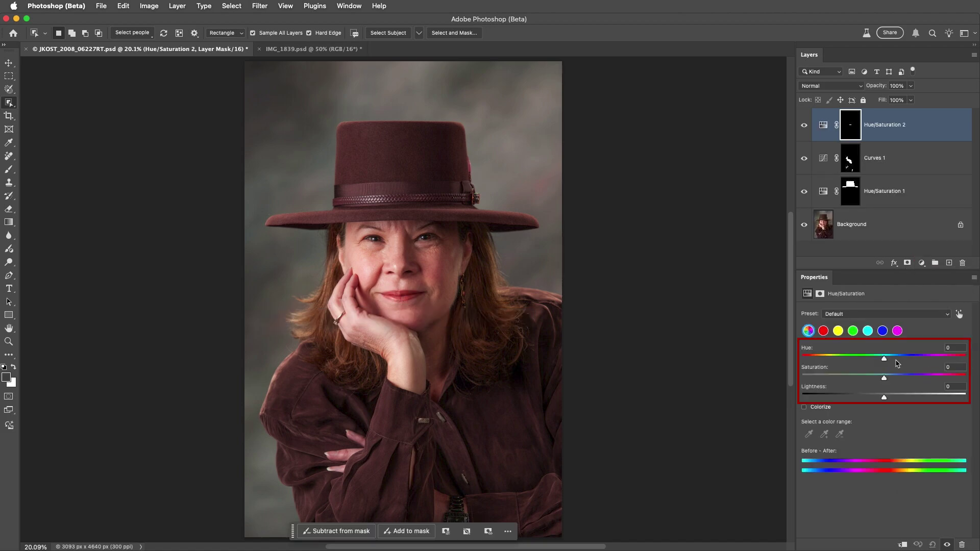
left_click_drag(884, 360, 876, 402)
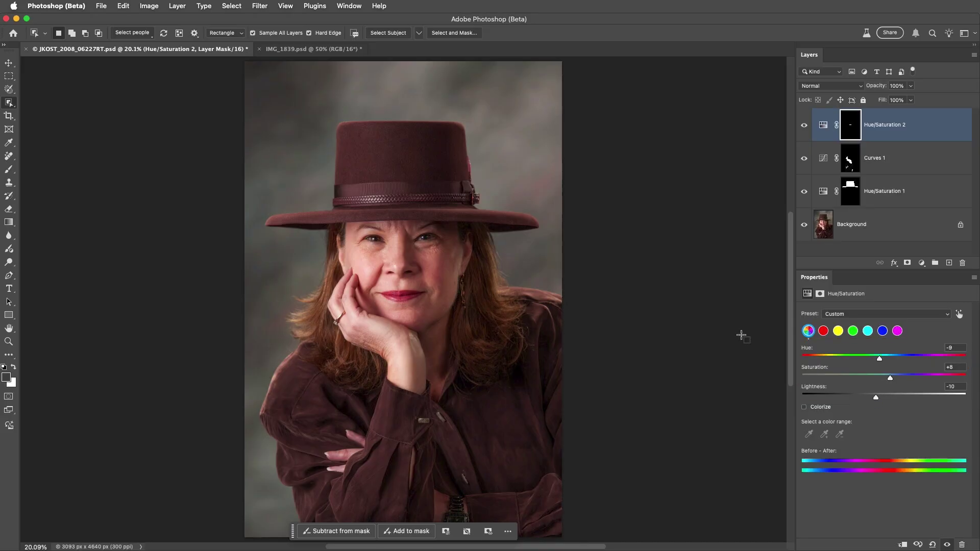
Step: Switch to IMG_1839.psd and pick both the man and the woman in Select People
left_click(329, 51)
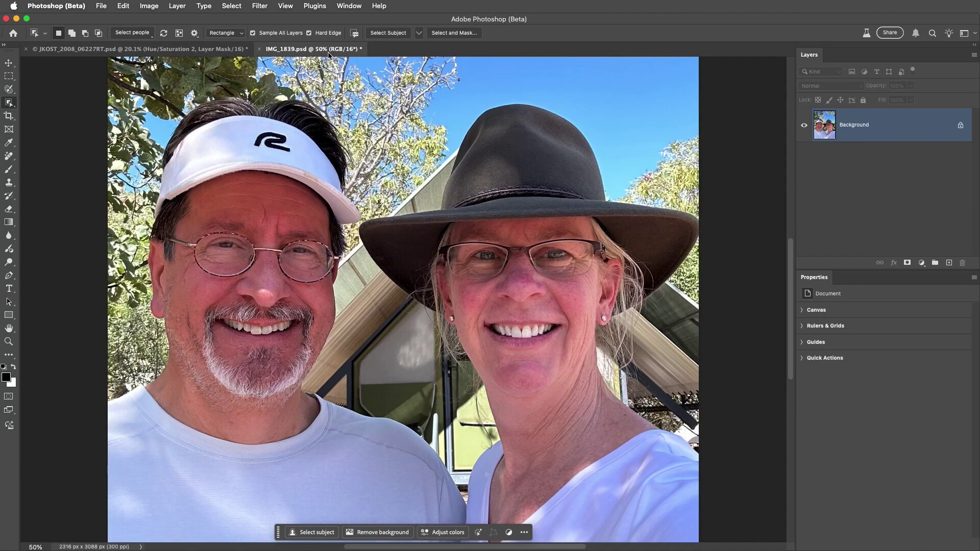
left_click(145, 34)
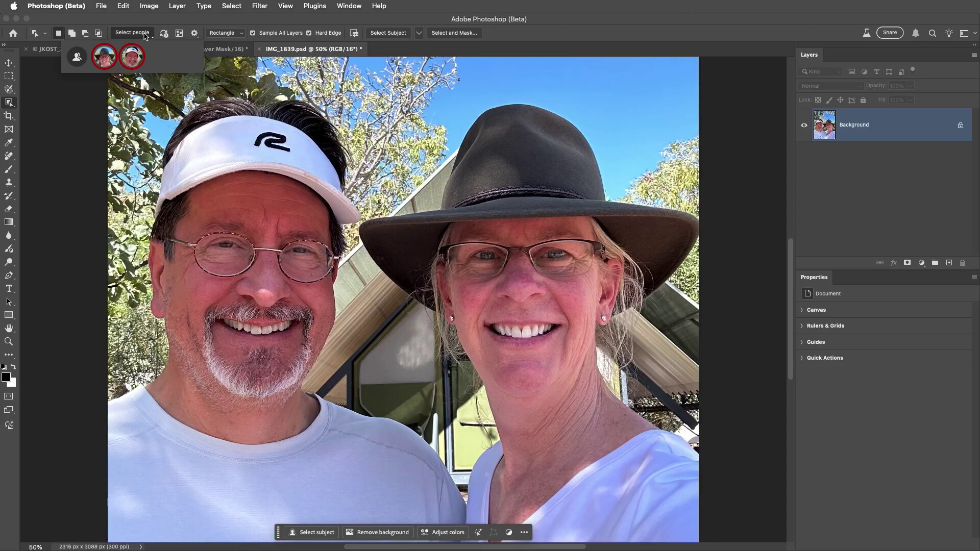
left_click(109, 59)
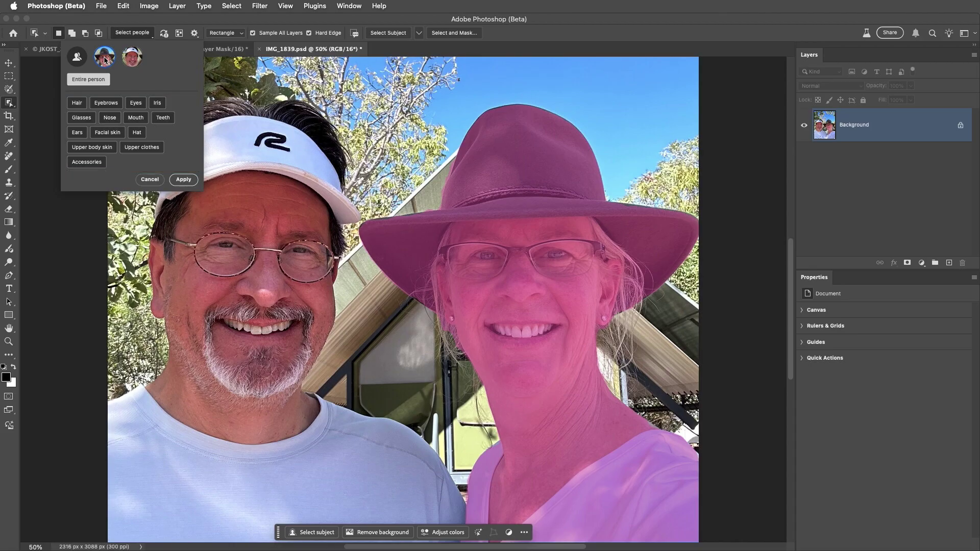
left_click(106, 59)
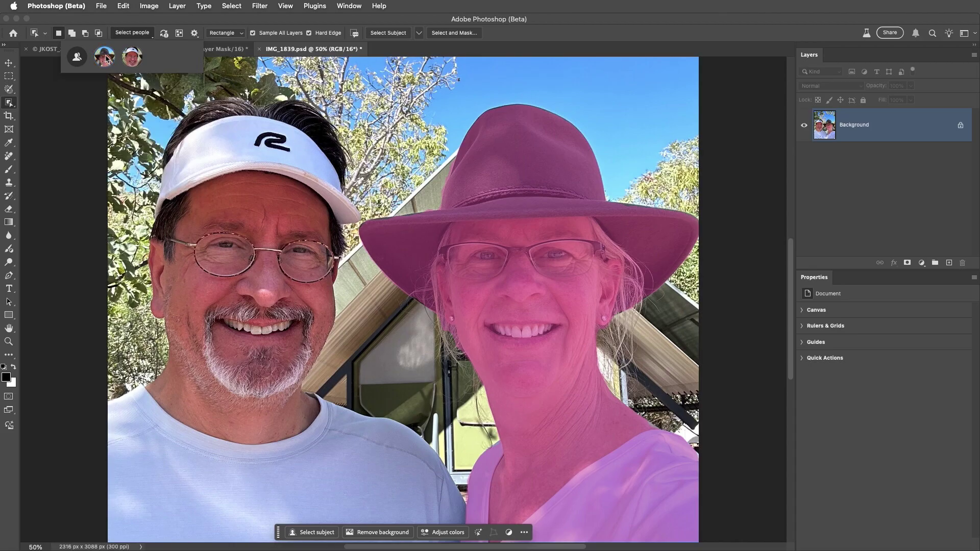
left_click(132, 59)
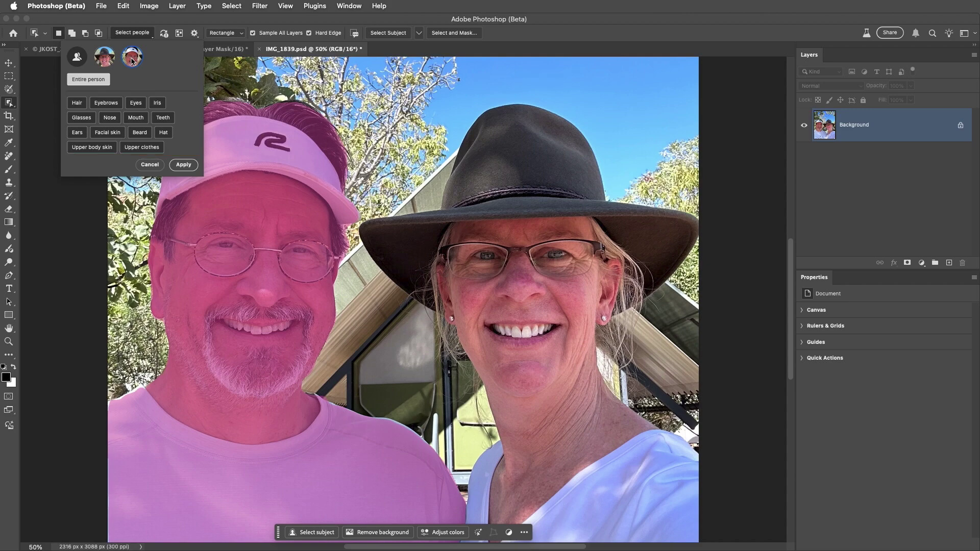
left_click(104, 59)
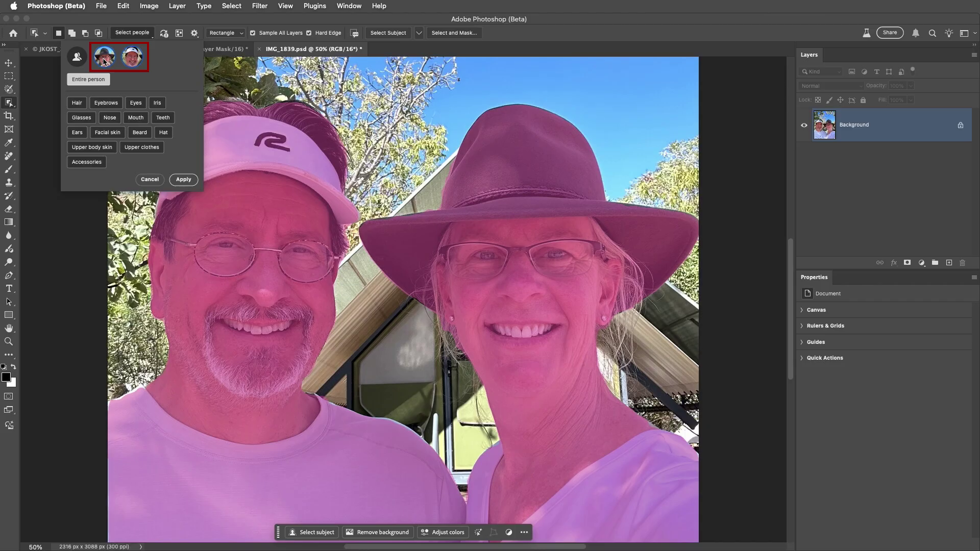
Step: Preview Teeth, Hat and Upper clothes for both people, then cancel without applying
left_click(161, 119)
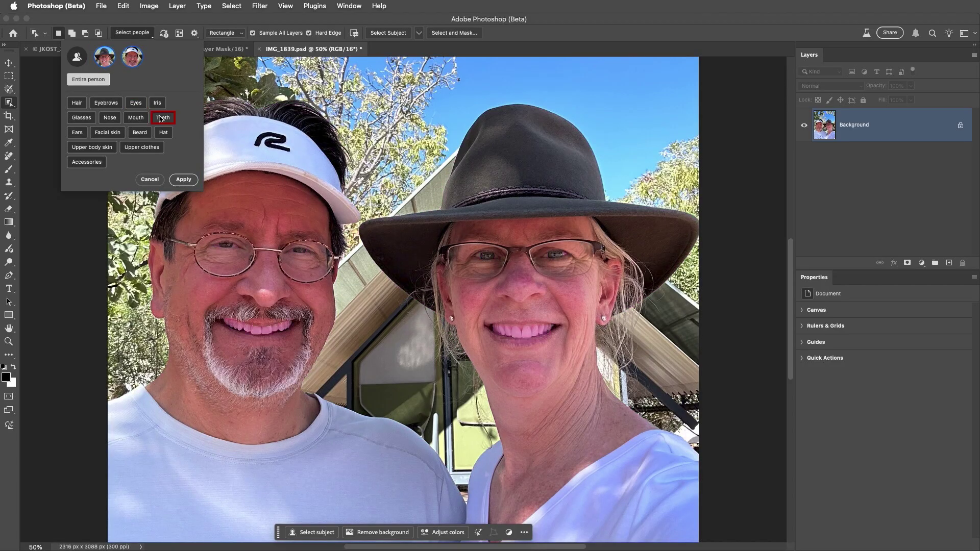
left_click(166, 133)
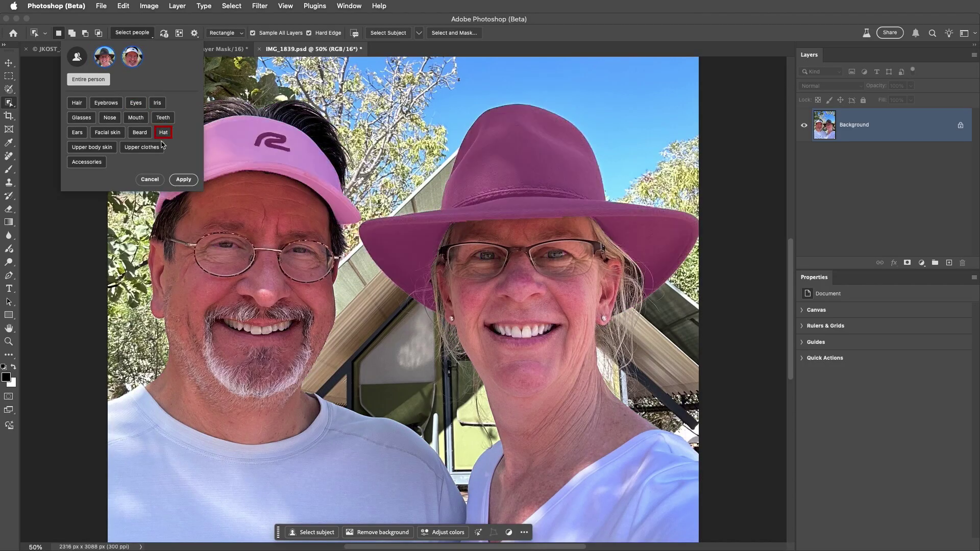
left_click(155, 148)
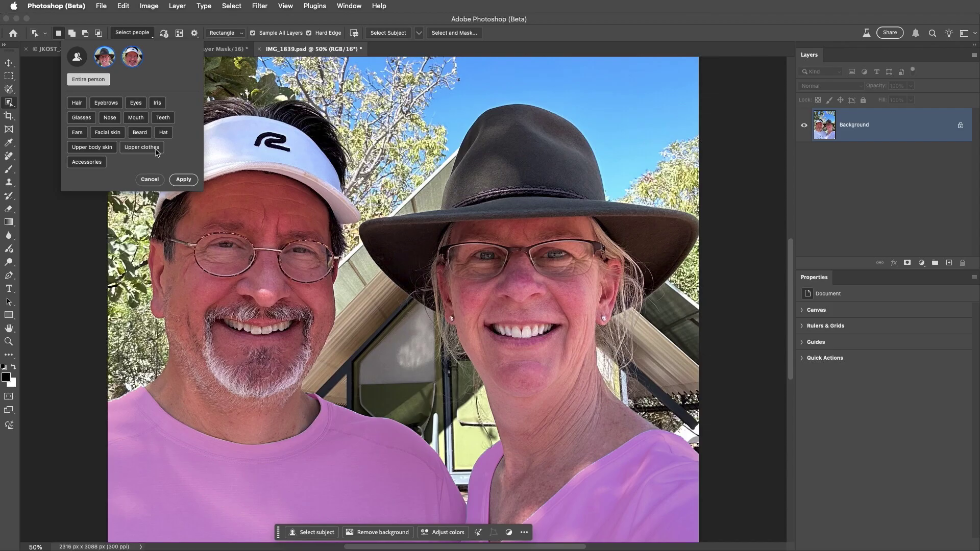
left_click(156, 151)
left_click(151, 180)
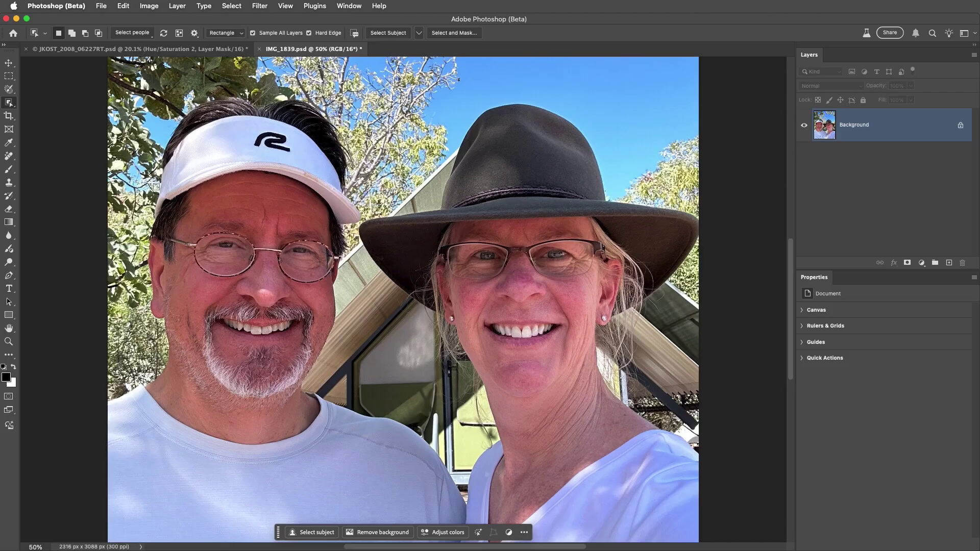
left_click(179, 6)
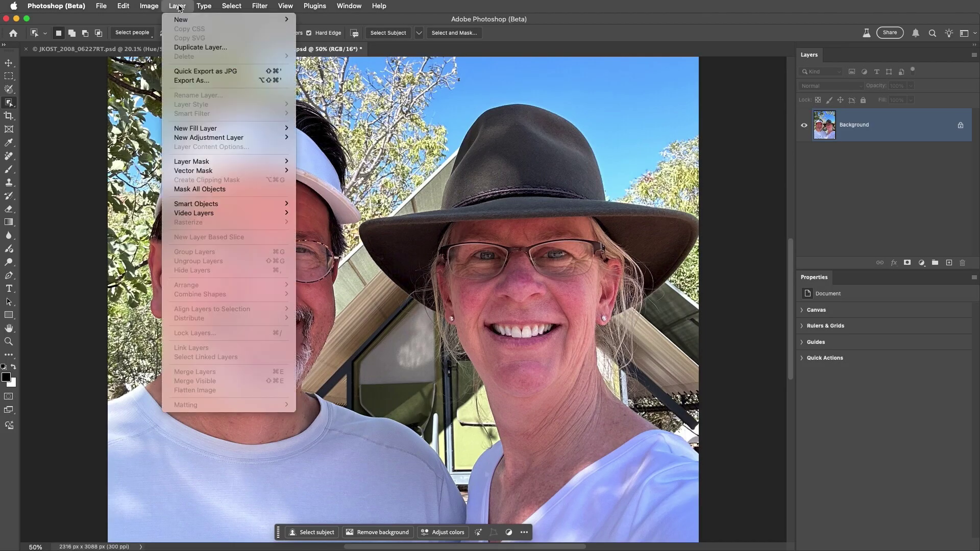
Step: Run Mask All Objects to get a masked group per person, then add Curves to Background Object 1
left_click(254, 193)
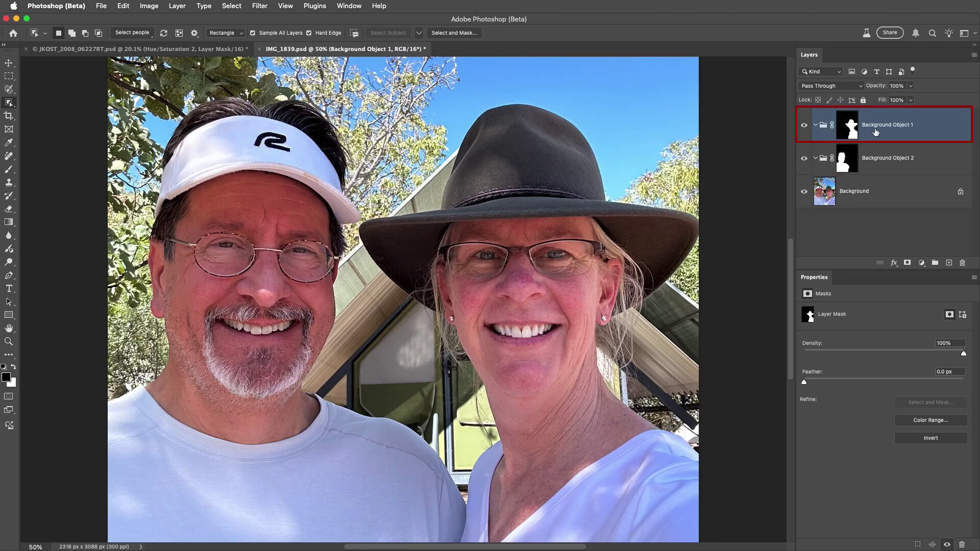
left_click(921, 262)
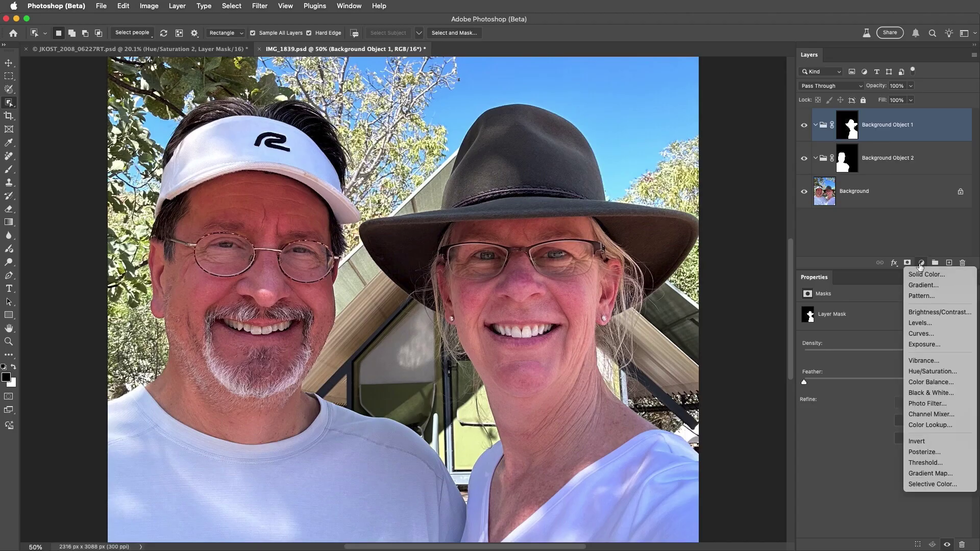
left_click(917, 337)
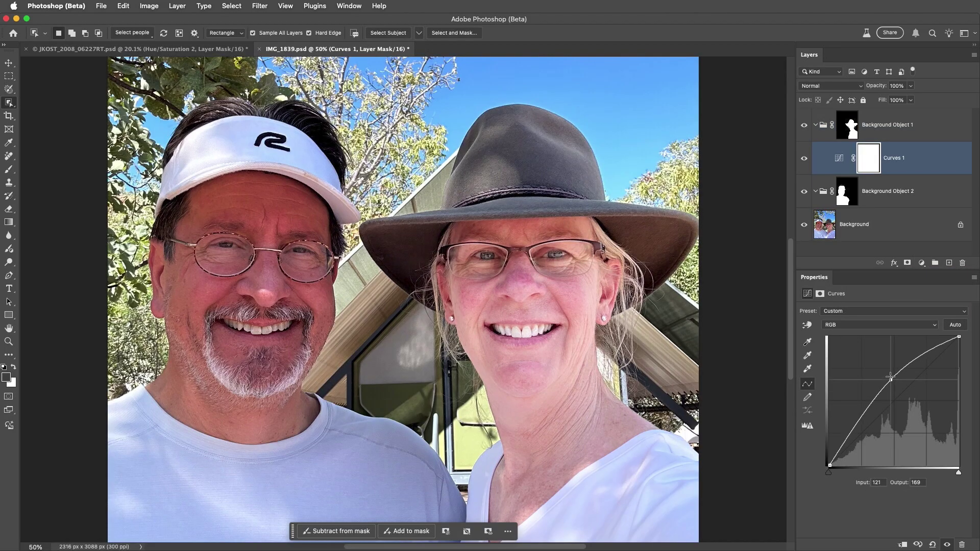